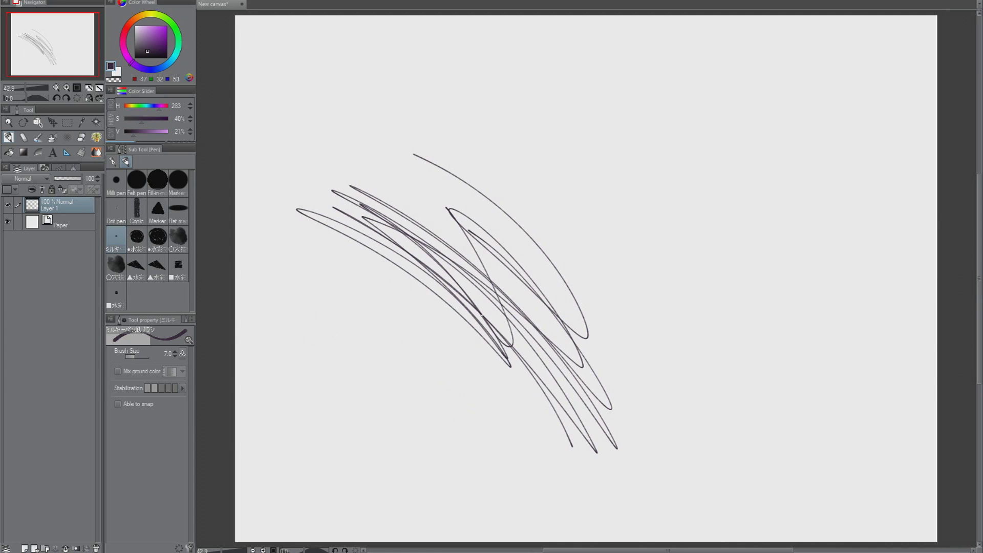
{"action": "mouse_move", "coordinate": [466, 230]}
{"action": "left_mouse_down"}
{"action": "mouse_move", "coordinate": [440, 259]}
{"action": "mouse_move", "coordinate": [502, 305]}
{"action": "left_mouse_up"}
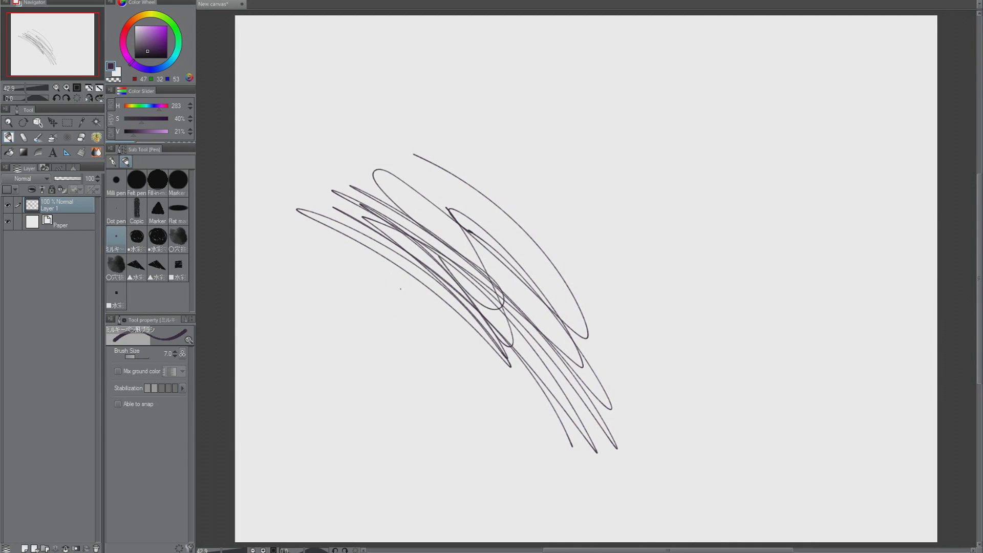
{"action": "key", "text": "Delete"}
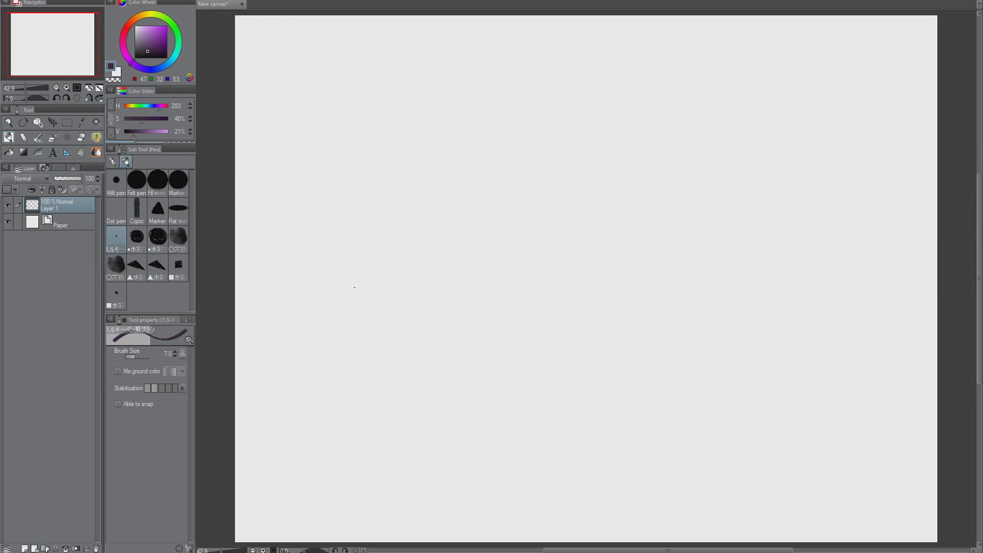
{"action": "left_click_drag", "start_coordinate": [922, 461], "coordinate": [933, 434]}
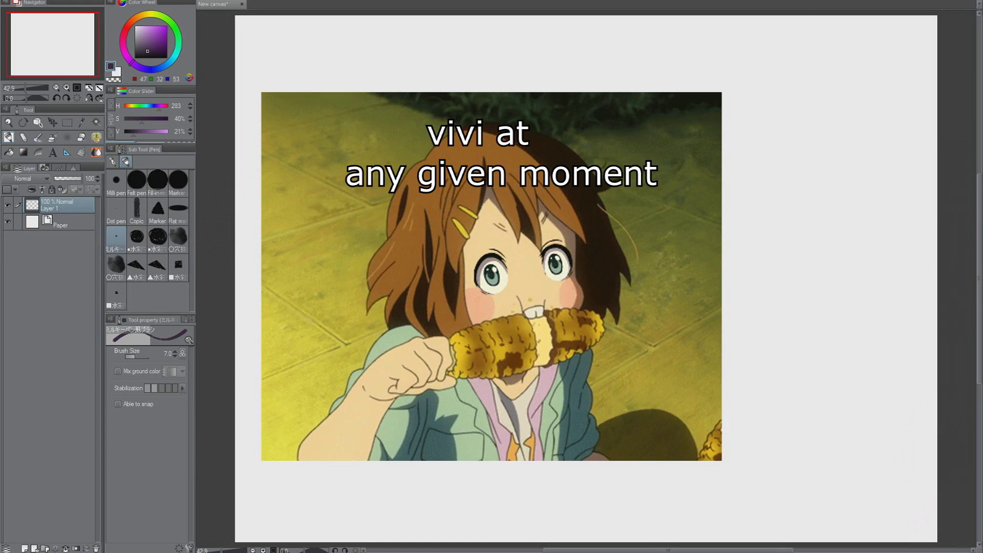
{"action": "left_click_drag", "start_coordinate": [476, 240], "coordinate": [512, 297]}
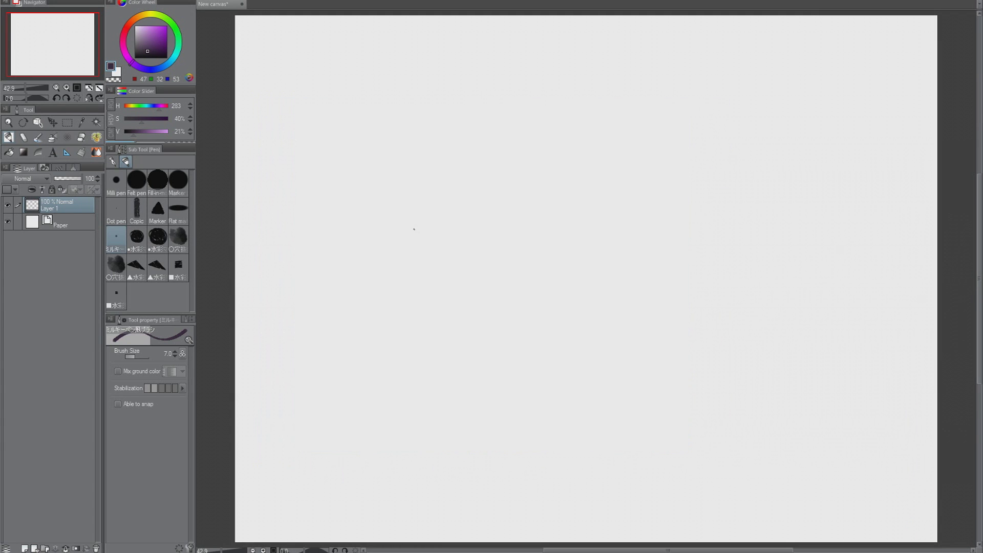
{"action": "key", "text": "XF86AudioLowerVolume"}
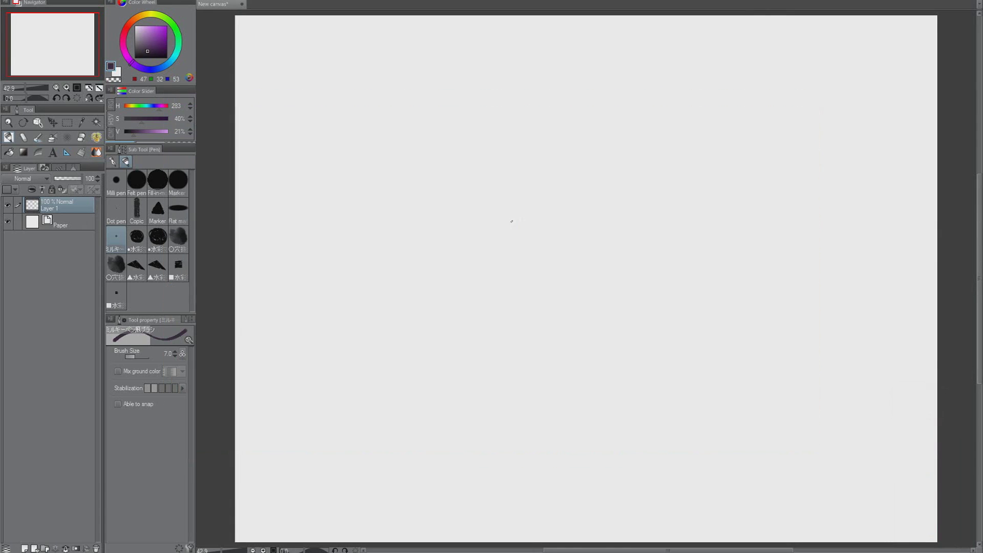
{"action": "mouse_move", "coordinate": [503, 248]}
{"action": "left_mouse_down"}
{"action": "mouse_move", "coordinate": [489, 280]}
{"action": "mouse_move", "coordinate": [438, 262]}
{"action": "left_mouse_up"}
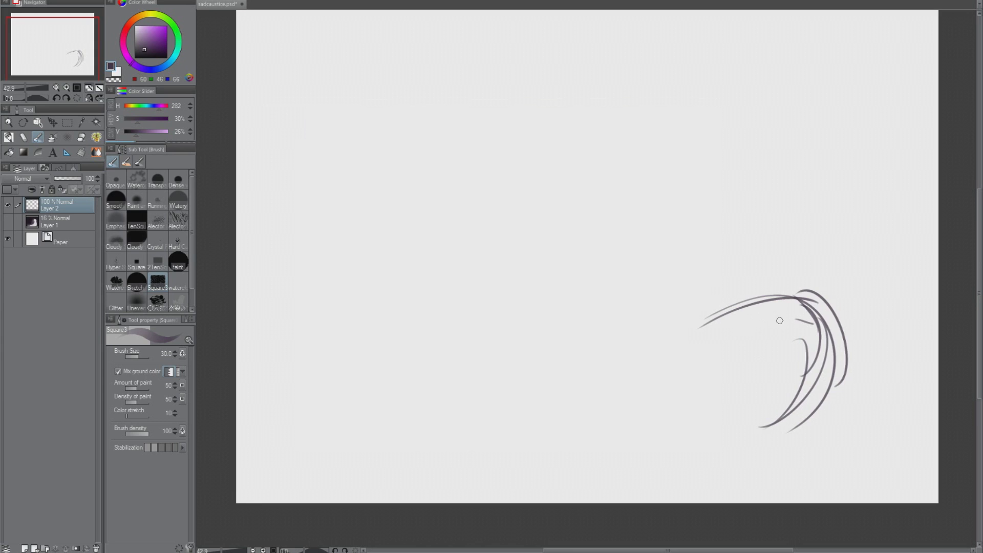
Sketch the long curved construction lines of the pony's body with the Square brush at size 30
{"action": "mouse_move", "coordinate": [805, 287]}
{"action": "left_mouse_down"}
{"action": "mouse_move", "coordinate": [797, 352]}
{"action": "mouse_move", "coordinate": [786, 365]}
{"action": "left_mouse_up"}
{"action": "mouse_move", "coordinate": [805, 330]}
{"action": "left_mouse_down"}
{"action": "mouse_move", "coordinate": [765, 395]}
{"action": "mouse_move", "coordinate": [717, 411]}
{"action": "left_mouse_up"}
{"action": "mouse_move", "coordinate": [787, 374]}
{"action": "left_mouse_down"}
{"action": "mouse_move", "coordinate": [695, 428]}
{"action": "mouse_move", "coordinate": [628, 434]}
{"action": "left_mouse_up"}
Sketch a round construction circle with curved guidelines beside the body curves and add short strokes connecting the two shapes
{"action": "mouse_move", "coordinate": [753, 400]}
{"action": "left_mouse_down"}
{"action": "mouse_move", "coordinate": [635, 439]}
{"action": "mouse_move", "coordinate": [718, 439]}
{"action": "mouse_move", "coordinate": [649, 382]}
{"action": "left_mouse_up"}
{"action": "mouse_move", "coordinate": [646, 453]}
{"action": "left_mouse_down"}
{"action": "mouse_move", "coordinate": [727, 382]}
{"action": "mouse_move", "coordinate": [686, 359]}
{"action": "mouse_move", "coordinate": [666, 463]}
{"action": "left_mouse_up"}
{"action": "left_click_drag", "start_coordinate": [661, 354], "coordinate": [686, 466]}
{"action": "left_click_drag", "start_coordinate": [691, 348], "coordinate": [622, 410]}
{"action": "left_click_drag", "start_coordinate": [656, 343], "coordinate": [620, 445]}
{"action": "mouse_move", "coordinate": [671, 380]}
{"action": "left_mouse_down"}
{"action": "mouse_move", "coordinate": [708, 357]}
{"action": "mouse_move", "coordinate": [626, 379]}
{"action": "mouse_move", "coordinate": [718, 393]}
{"action": "mouse_move", "coordinate": [722, 353]}
{"action": "left_mouse_up"}
{"action": "left_click_drag", "start_coordinate": [723, 394], "coordinate": [711, 342]}
{"action": "mouse_move", "coordinate": [714, 337]}
{"action": "left_mouse_down"}
{"action": "mouse_move", "coordinate": [640, 344]}
{"action": "mouse_move", "coordinate": [723, 420]}
{"action": "left_mouse_up"}
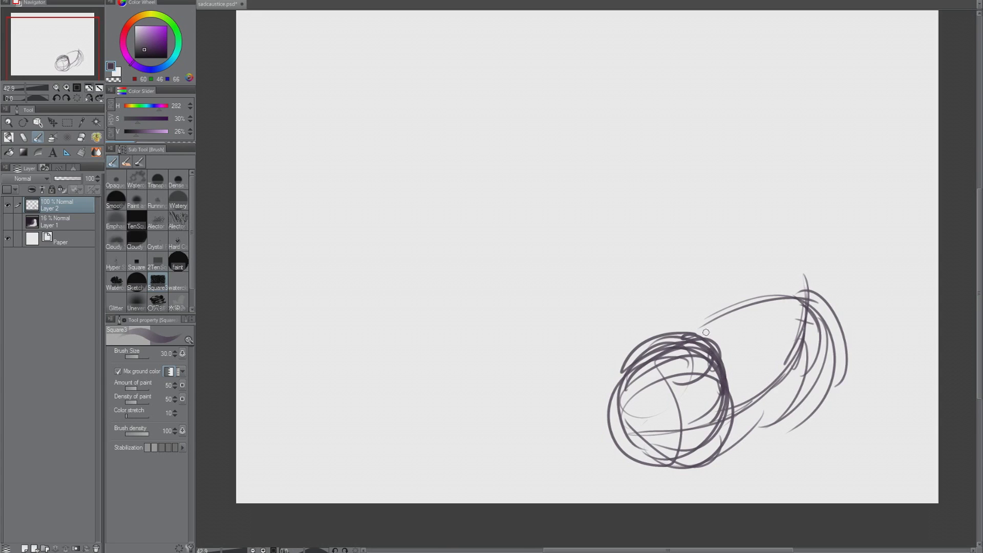
{"action": "left_click_drag", "start_coordinate": [711, 349], "coordinate": [753, 315]}
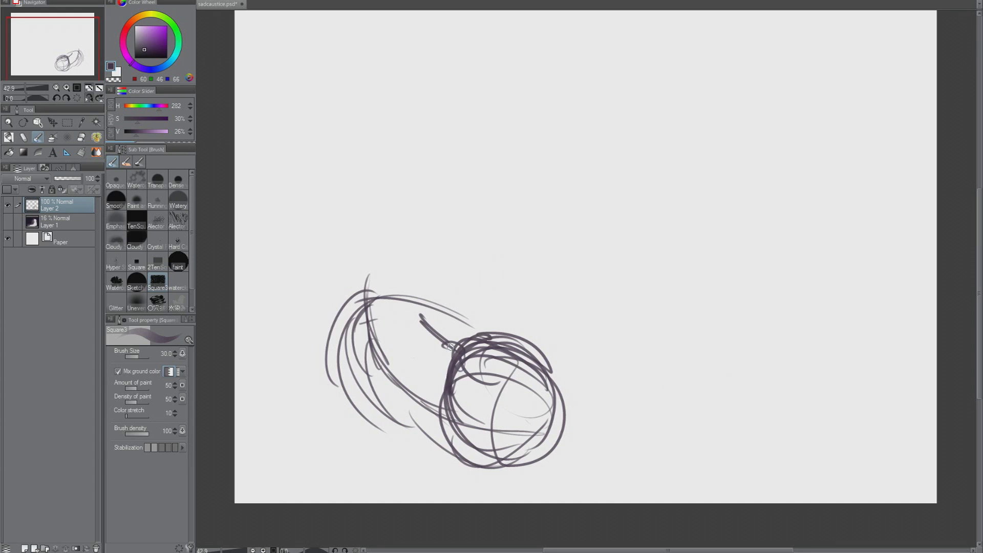
{"action": "mouse_move", "coordinate": [390, 308]}
{"action": "left_mouse_down"}
{"action": "mouse_move", "coordinate": [381, 301]}
{"action": "mouse_move", "coordinate": [406, 302]}
{"action": "mouse_move", "coordinate": [369, 274]}
{"action": "mouse_move", "coordinate": [339, 346]}
{"action": "mouse_move", "coordinate": [339, 314]}
{"action": "mouse_move", "coordinate": [323, 353]}
{"action": "mouse_move", "coordinate": [334, 353]}
{"action": "mouse_move", "coordinate": [333, 307]}
{"action": "mouse_move", "coordinate": [385, 380]}
{"action": "left_mouse_up"}
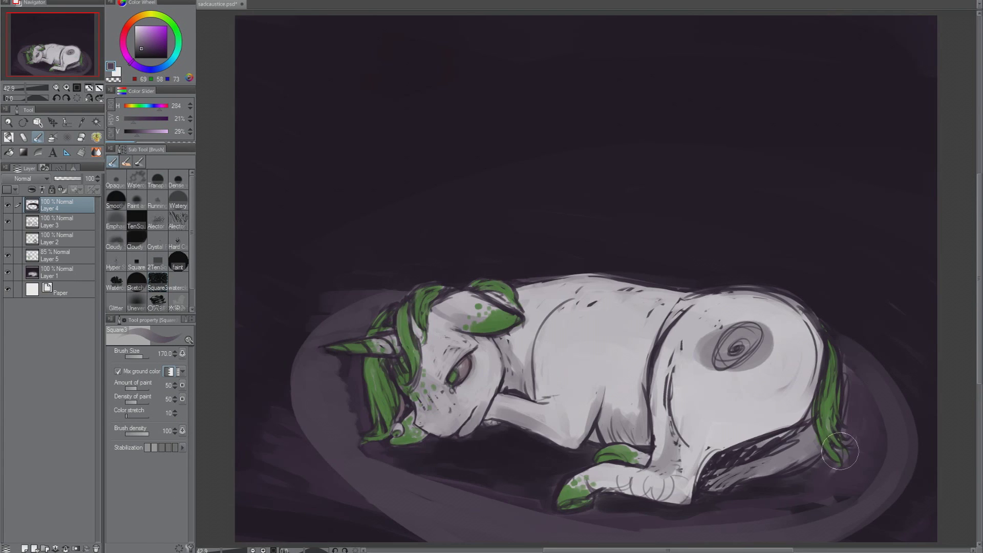
Paint the rug and shadow beneath the lying unicorn and shade the belly folds beside the haunch with sampled tones
{"action": "mouse_move", "coordinate": [888, 472]}
{"action": "left_mouse_down"}
{"action": "mouse_move", "coordinate": [792, 532]}
{"action": "mouse_move", "coordinate": [847, 497]}
{"action": "mouse_move", "coordinate": [657, 538]}
{"action": "mouse_move", "coordinate": [849, 486]}
{"action": "mouse_move", "coordinate": [884, 416]}
{"action": "mouse_move", "coordinate": [886, 431]}
{"action": "mouse_move", "coordinate": [868, 391]}
{"action": "mouse_move", "coordinate": [900, 440]}
{"action": "mouse_move", "coordinate": [775, 539]}
{"action": "mouse_move", "coordinate": [431, 510]}
{"action": "left_mouse_up"}
{"action": "key", "text": "h"}
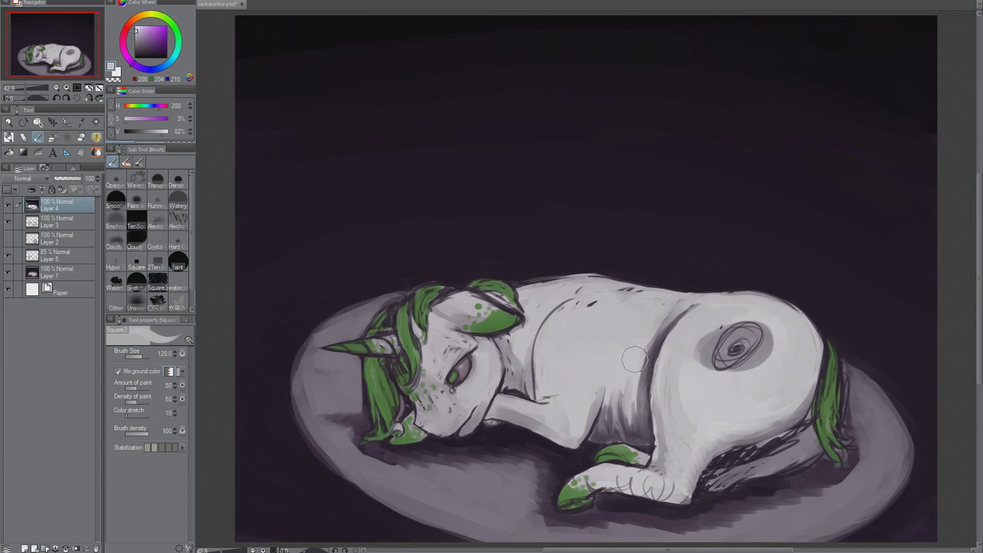
{"action": "left_click", "coordinate": [636, 428], "text": "alt"}
{"action": "mouse_move", "coordinate": [636, 427]}
{"action": "left_mouse_down"}
{"action": "mouse_move", "coordinate": [632, 396]}
{"action": "mouse_move", "coordinate": [638, 433]}
{"action": "mouse_move", "coordinate": [656, 356]}
{"action": "left_mouse_up"}
{"action": "left_click", "coordinate": [642, 352], "text": "alt"}
{"action": "left_click", "coordinate": [651, 353], "text": "alt"}
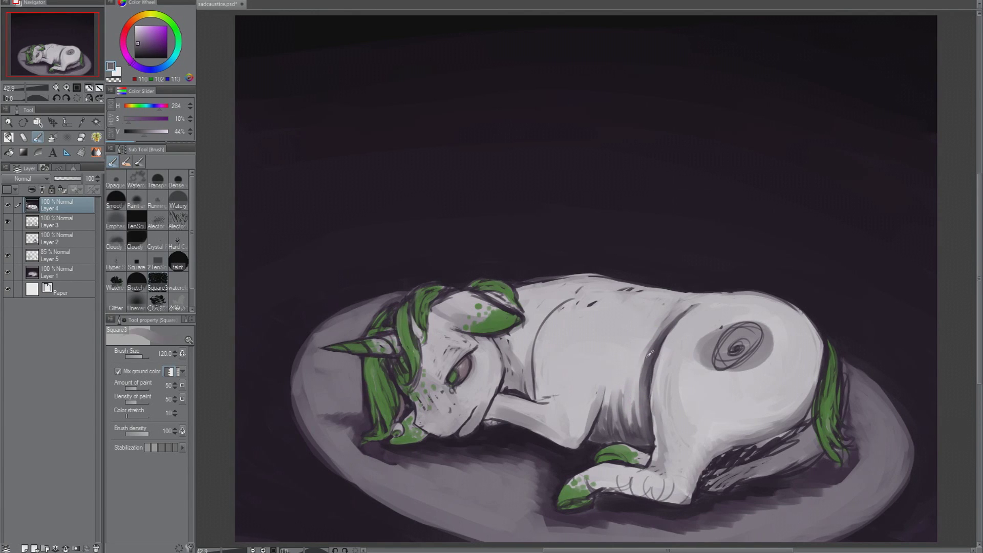
{"action": "left_click", "coordinate": [630, 382], "text": "alt"}
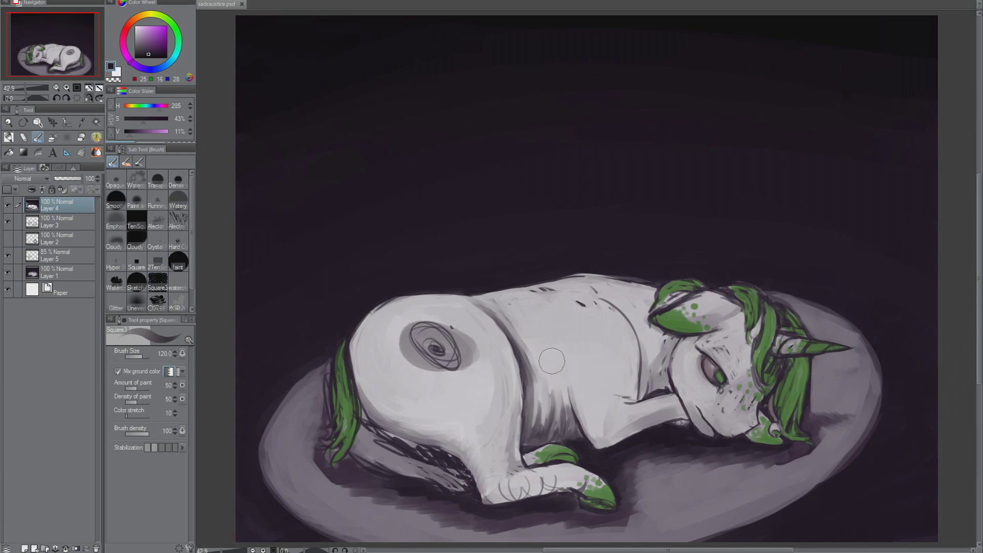
Refine the dark background along the back and the rug around the unicorn with sampled colours, and save the drawing
{"action": "mouse_move", "coordinate": [605, 265]}
{"action": "left_mouse_down"}
{"action": "mouse_move", "coordinate": [691, 248]}
{"action": "mouse_move", "coordinate": [661, 262]}
{"action": "mouse_move", "coordinate": [646, 256]}
{"action": "mouse_move", "coordinate": [710, 273]}
{"action": "left_mouse_up"}
{"action": "left_click", "coordinate": [753, 471], "text": "alt"}
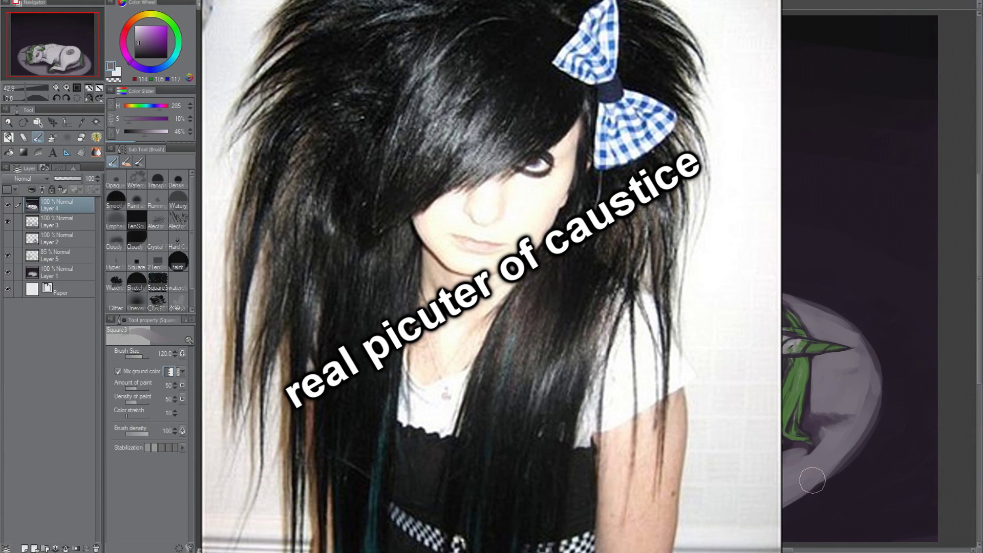
{"action": "left_click", "coordinate": [791, 443], "text": "alt"}
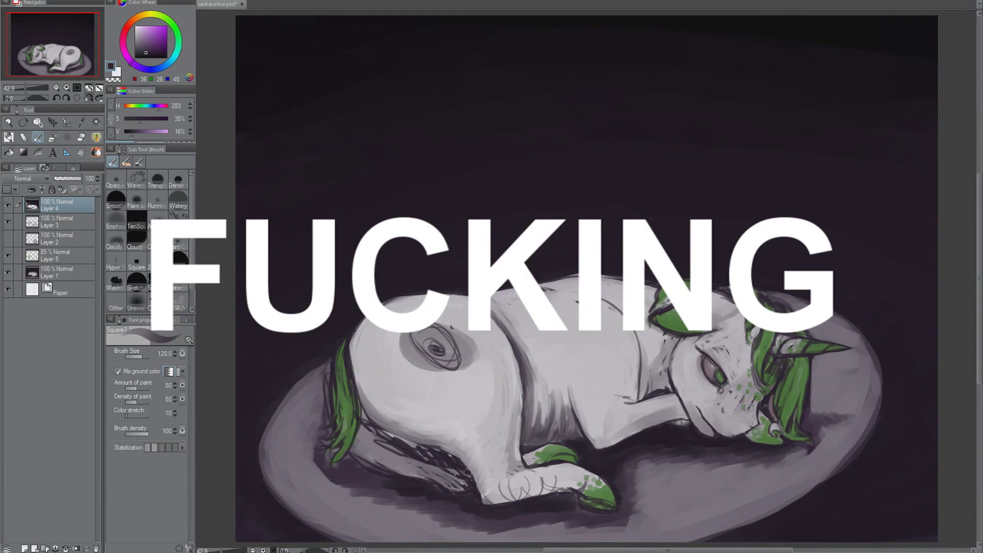
{"action": "key", "text": "h"}
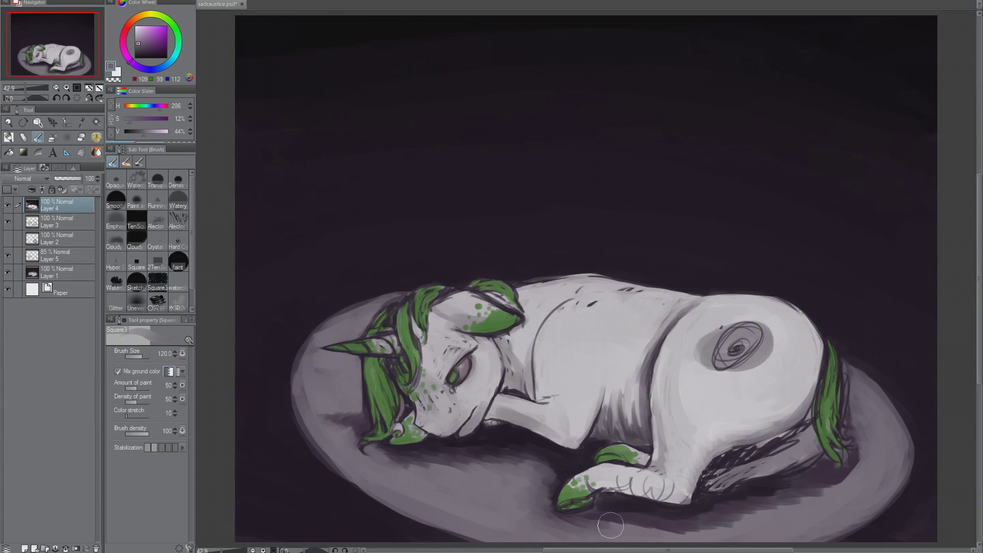
{"action": "left_click", "coordinate": [548, 534], "text": "alt"}
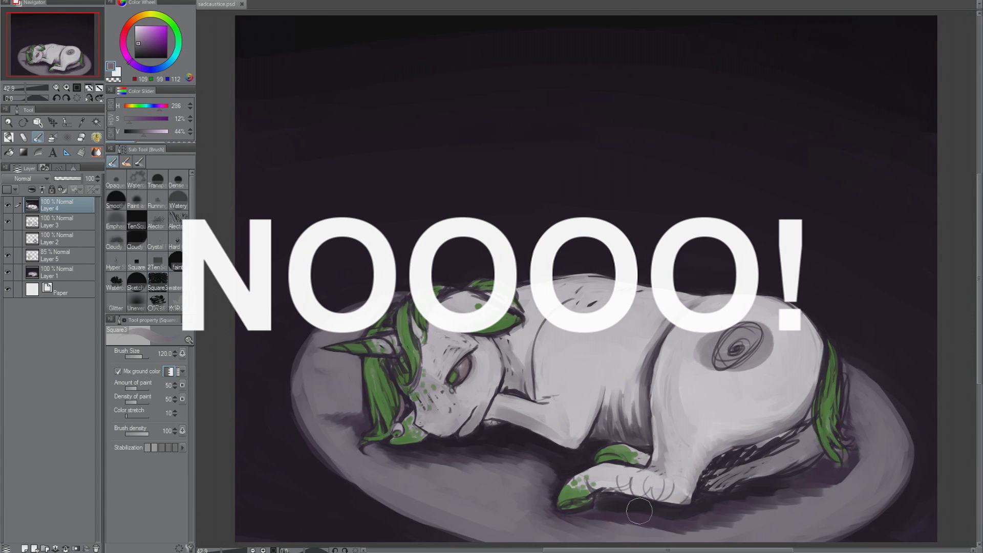
{"action": "key", "text": "ctrl+s"}
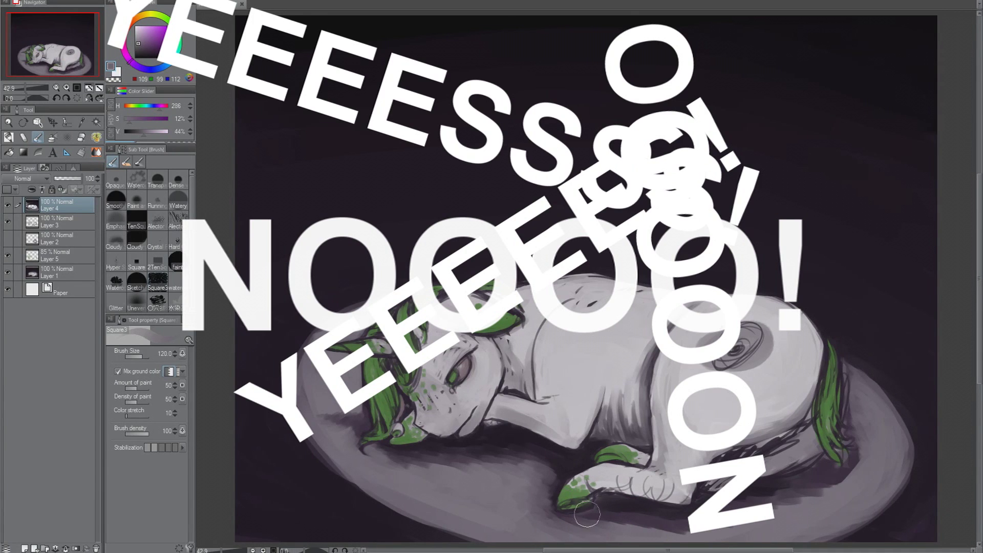
Blend the shadow on the rug under the lower green hoof with sampled rug and shadow tones
{"action": "left_click", "coordinate": [613, 508], "text": "alt"}
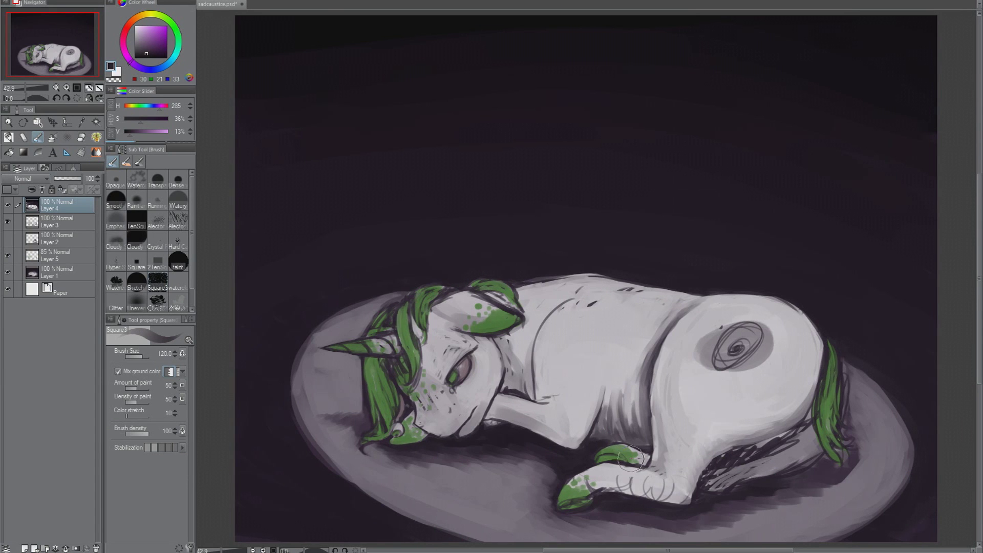
{"action": "left_click", "coordinate": [594, 509], "text": "alt"}
{"action": "mouse_move", "coordinate": [600, 512]}
{"action": "left_mouse_down"}
{"action": "mouse_move", "coordinate": [557, 513]}
{"action": "mouse_move", "coordinate": [652, 514]}
{"action": "mouse_move", "coordinate": [587, 523]}
{"action": "left_mouse_up"}
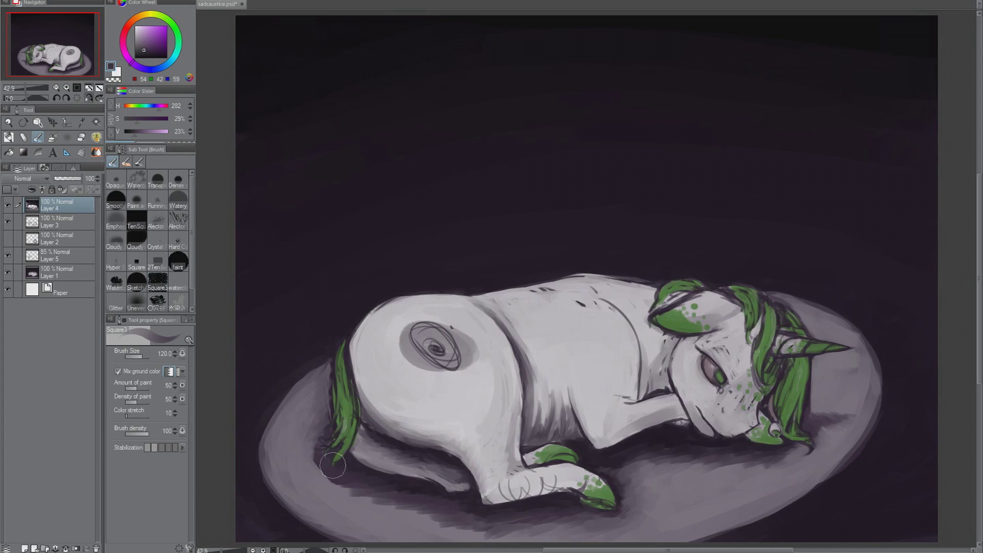
Blend the rug and shadow around the tail tip with sampled colours, and save the drawing
{"action": "left_click", "coordinate": [328, 418], "text": "alt"}
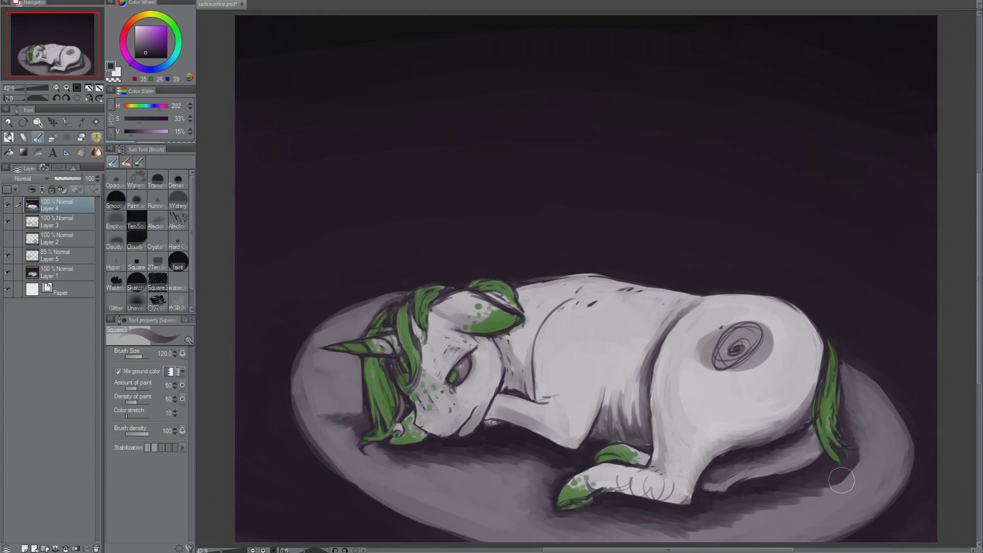
{"action": "left_click", "coordinate": [840, 484], "text": "alt"}
{"action": "key", "text": "ctrl+s"}
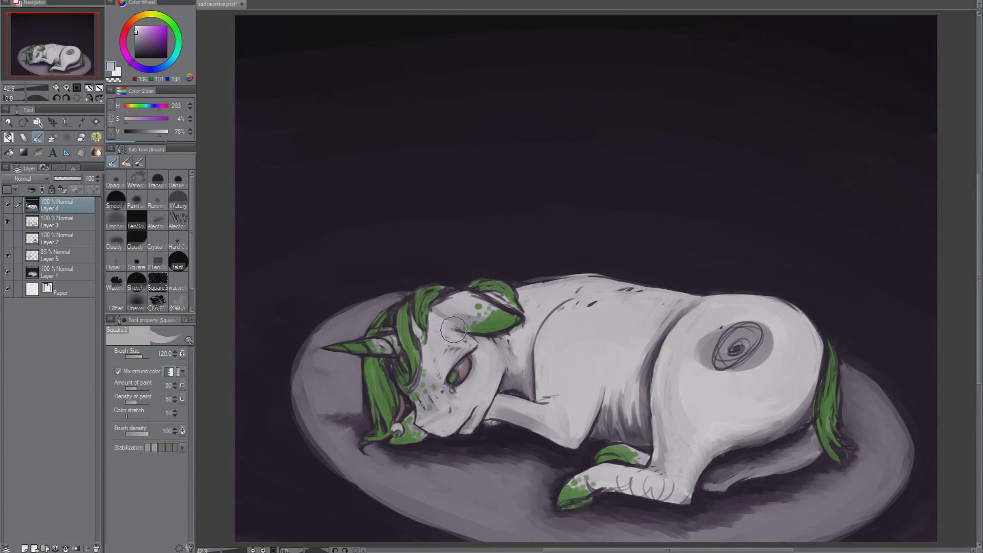
{"action": "key", "text": "ctrl+s"}
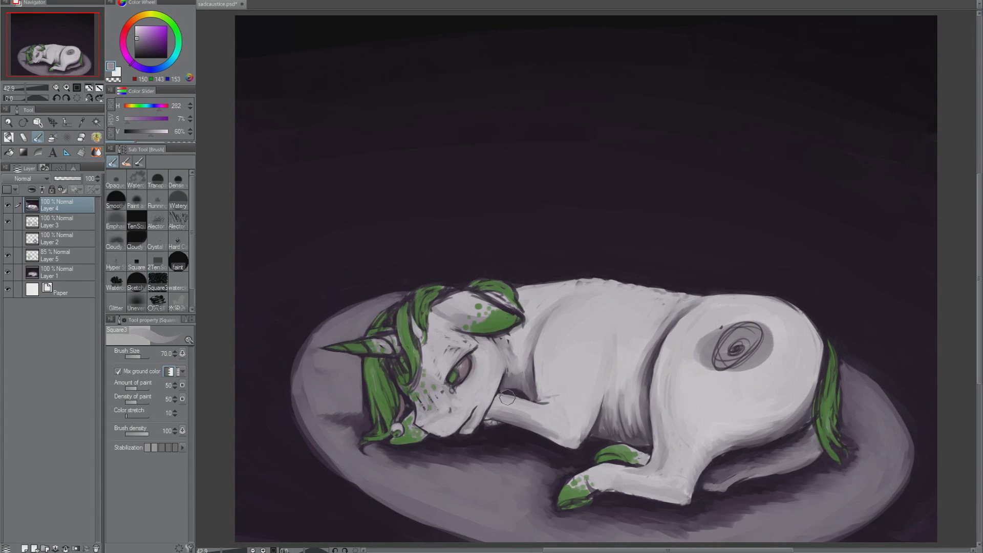
Refine the foreleg and the dark gap under the chin with sampled grey and dark purple tones at brush size 70
{"action": "left_click", "coordinate": [493, 417], "text": "alt"}
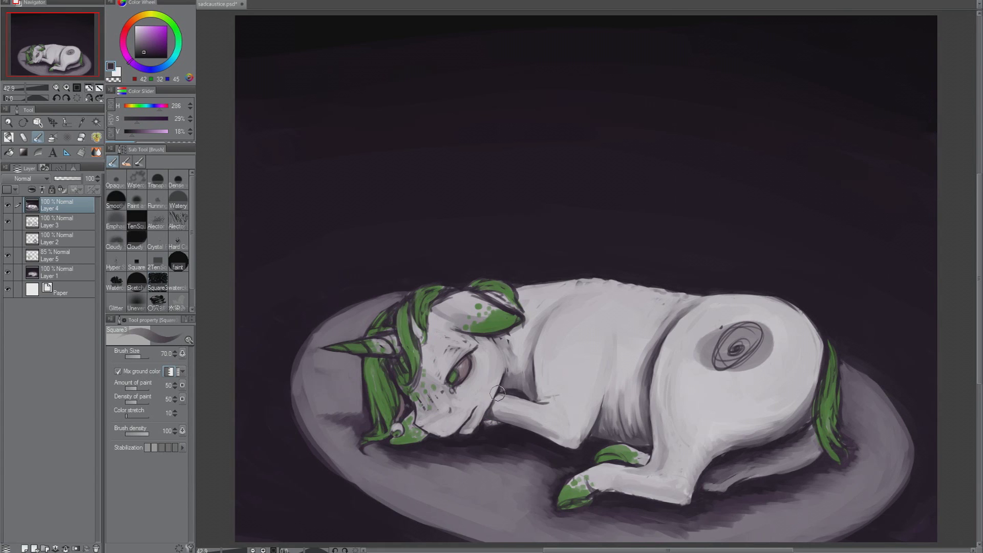
{"action": "left_click", "coordinate": [502, 394], "text": "alt"}
{"action": "left_click", "coordinate": [493, 417], "text": "alt"}
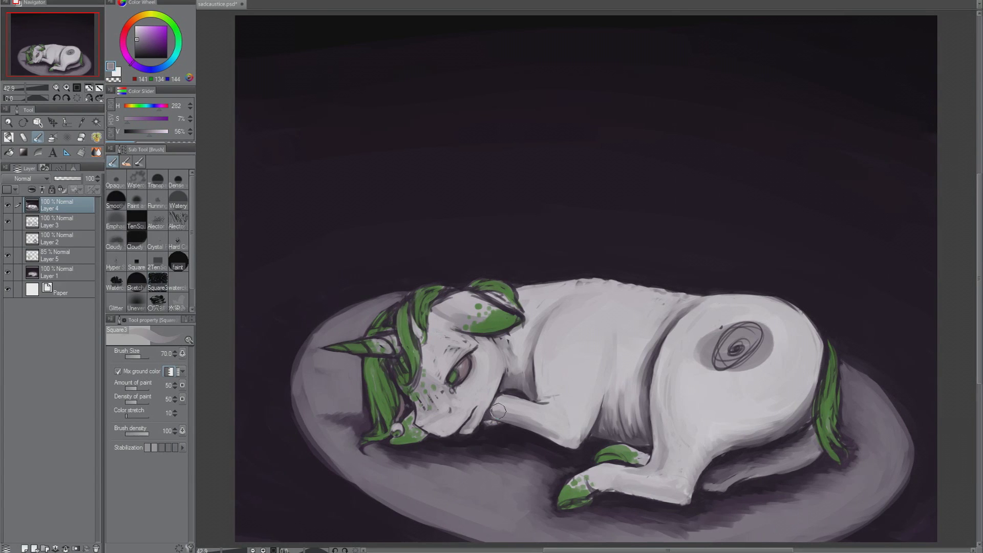
{"action": "left_click", "coordinate": [503, 405], "text": "alt"}
{"action": "left_click_drag", "start_coordinate": [513, 412], "coordinate": [494, 412]}
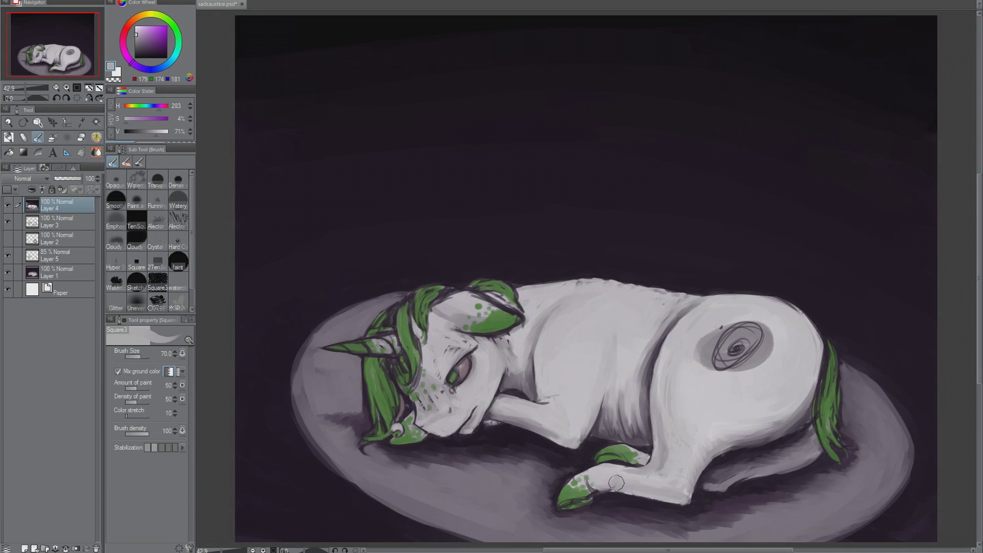
Clean up the lower hind leg just above its green hoof with sampled colour, and save the drawing
{"action": "left_click_drag", "start_coordinate": [616, 482], "coordinate": [617, 493]}
{"action": "left_click", "coordinate": [609, 495], "text": "alt"}
{"action": "key", "text": "ctrl+s"}
Refine the hooves and the grey far hind leg with colours sampled from the surrounding shadows
{"action": "left_click", "coordinate": [755, 448], "text": "alt"}
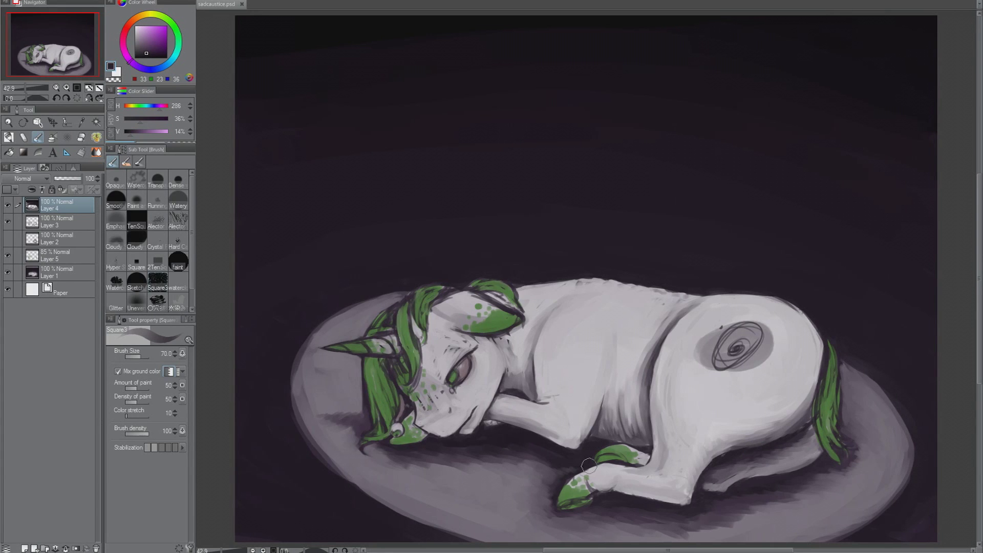
{"action": "left_click", "coordinate": [710, 486], "text": "alt"}
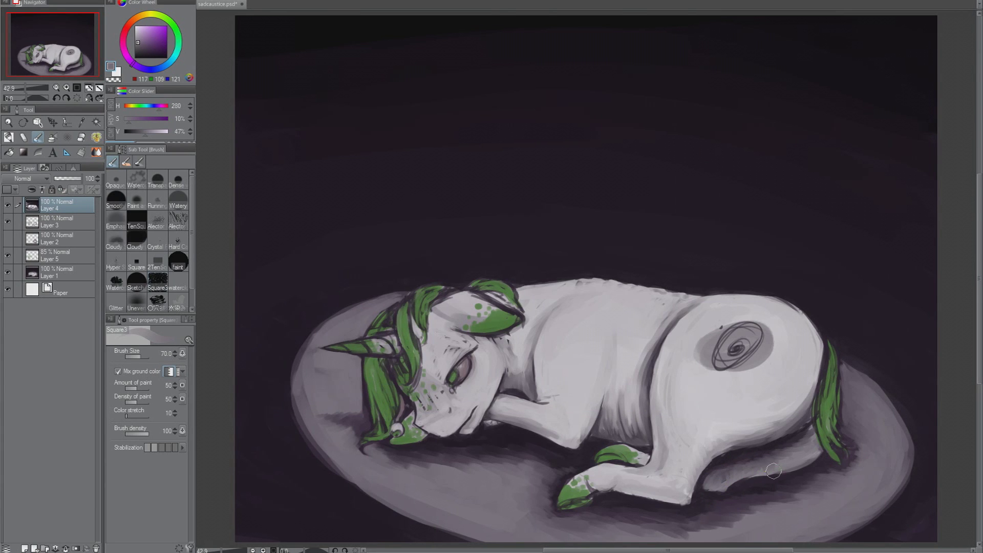
{"action": "left_click", "coordinate": [418, 434], "text": "alt"}
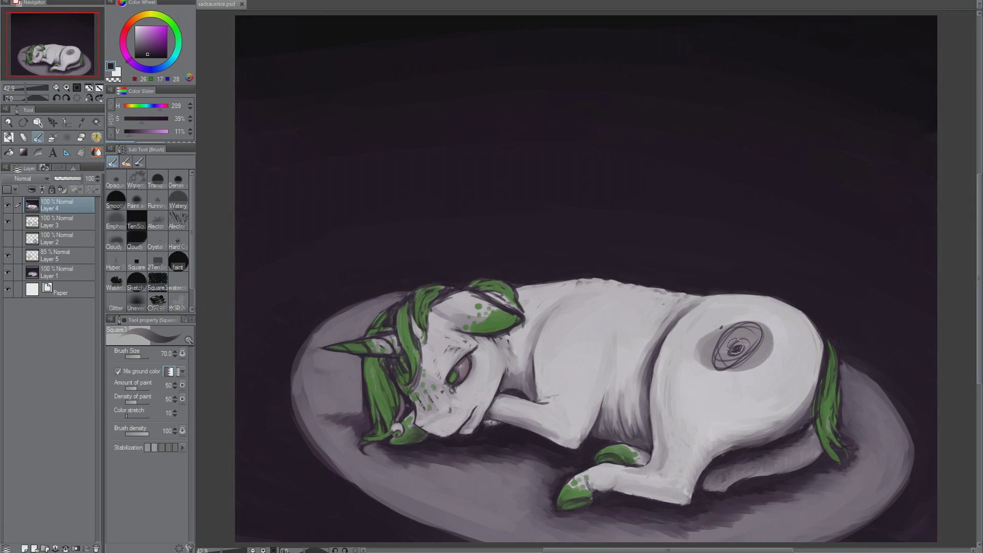
Paint over the scribbled spiral mark on the haunch with light grey sampled from the surrounding coat
{"action": "left_click", "coordinate": [702, 331], "text": "alt"}
{"action": "mouse_move", "coordinate": [702, 331]}
{"action": "left_mouse_down"}
{"action": "mouse_move", "coordinate": [757, 328]}
{"action": "mouse_move", "coordinate": [707, 358]}
{"action": "mouse_move", "coordinate": [724, 369]}
{"action": "mouse_move", "coordinate": [709, 353]}
{"action": "mouse_move", "coordinate": [711, 332]}
{"action": "mouse_move", "coordinate": [702, 361]}
{"action": "mouse_move", "coordinate": [716, 343]}
{"action": "mouse_move", "coordinate": [716, 369]}
{"action": "mouse_move", "coordinate": [744, 363]}
{"action": "mouse_move", "coordinate": [717, 376]}
{"action": "mouse_move", "coordinate": [743, 371]}
{"action": "mouse_move", "coordinate": [770, 338]}
{"action": "mouse_move", "coordinate": [750, 306]}
{"action": "mouse_move", "coordinate": [691, 355]}
{"action": "mouse_move", "coordinate": [766, 322]}
{"action": "mouse_move", "coordinate": [704, 343]}
{"action": "mouse_move", "coordinate": [708, 358]}
{"action": "left_mouse_up"}
{"action": "left_click", "coordinate": [716, 343], "text": "alt"}
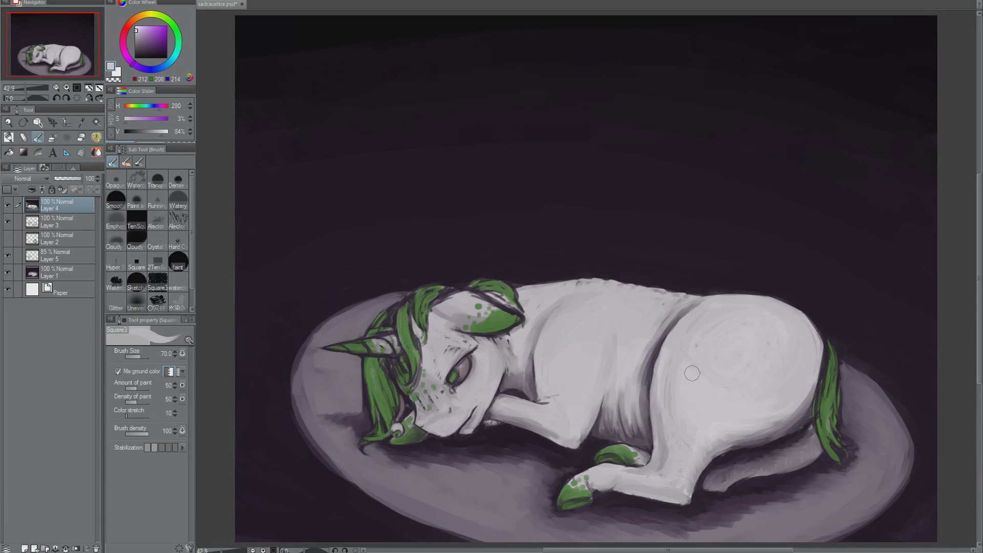
{"action": "left_click", "coordinate": [683, 381], "text": "alt"}
{"action": "left_click", "coordinate": [726, 391], "text": "alt"}
{"action": "left_click", "coordinate": [683, 370], "text": "alt"}
Smooth the haunch with the brush enlarged to size 200 and sampled coat greys, and save the drawing
{"action": "key", "text": "bracketright"}
{"action": "key", "text": "bracketright"}
{"action": "key", "text": "bracketright"}
{"action": "key", "text": "bracketright"}
{"action": "key", "text": "bracketright"}
{"action": "key", "text": "bracketright"}
{"action": "left_click", "coordinate": [698, 386], "text": "alt"}
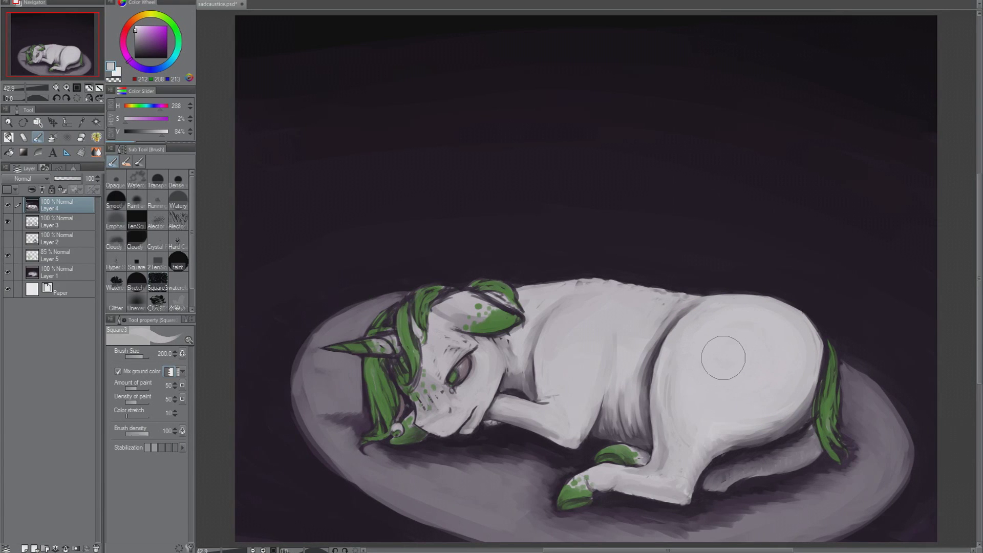
{"action": "left_click", "coordinate": [757, 456], "text": "alt"}
{"action": "key", "text": "ctrl+s"}
Add a new layer and paint a dark centre dot with an oval ring on the haunch at brush size 100
{"action": "left_click", "coordinate": [756, 445], "text": "alt"}
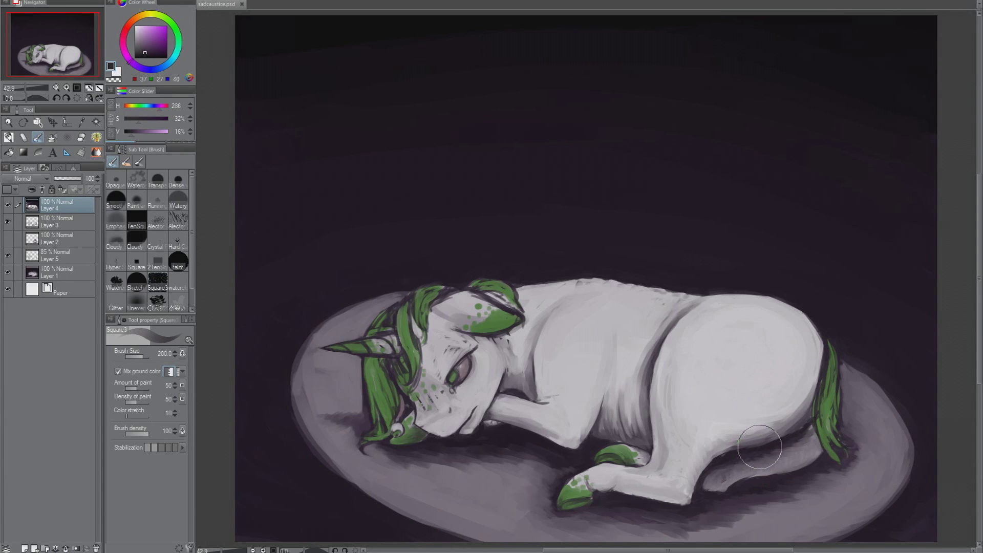
{"action": "left_click", "coordinate": [737, 348]}
{"action": "key", "text": "bracketleft"}
{"action": "key", "text": "bracketleft"}
{"action": "key", "text": "bracketleft"}
{"action": "key", "text": "bracketleft"}
{"action": "key", "text": "ctrl+shift+n"}
{"action": "mouse_move", "coordinate": [714, 332]}
{"action": "left_mouse_down"}
{"action": "mouse_move", "coordinate": [768, 327]}
{"action": "mouse_move", "coordinate": [771, 339]}
{"action": "left_mouse_up"}
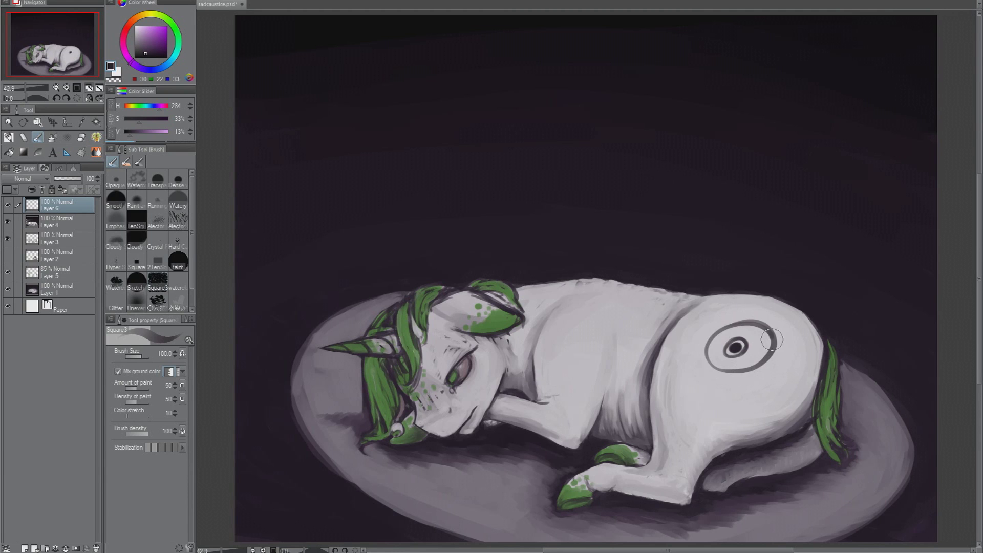
Undo the oval ring, repaint it rounder around the dot, and paint the mark's dark inner shapes in the mirrored view
{"action": "key", "text": "ctrl+z"}
{"action": "mouse_move", "coordinate": [706, 348]}
{"action": "left_mouse_down"}
{"action": "mouse_move", "coordinate": [769, 331]}
{"action": "mouse_move", "coordinate": [715, 372]}
{"action": "mouse_move", "coordinate": [759, 325]}
{"action": "mouse_move", "coordinate": [707, 365]}
{"action": "mouse_move", "coordinate": [773, 337]}
{"action": "left_mouse_up"}
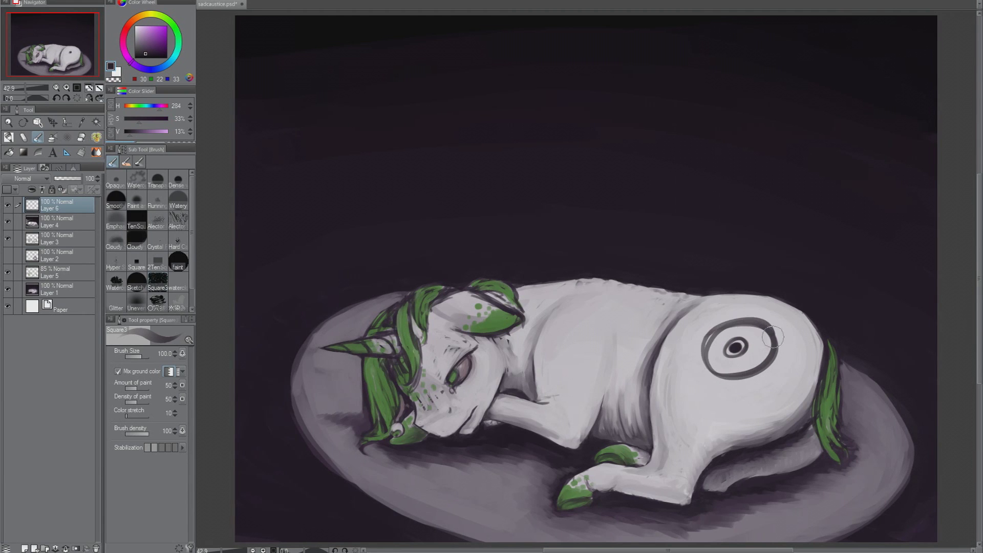
{"action": "key", "text": "h"}
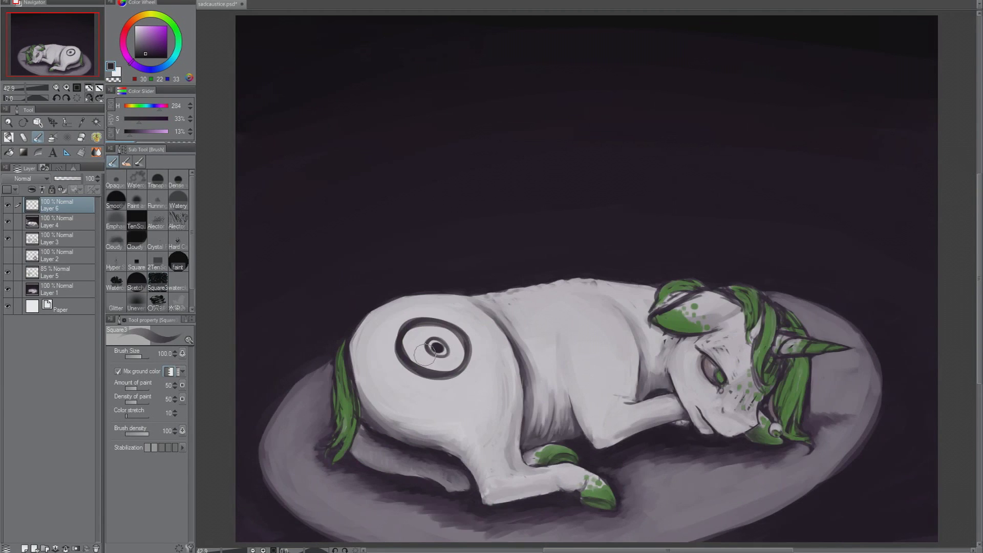
{"action": "left_click_drag", "start_coordinate": [418, 366], "coordinate": [453, 329]}
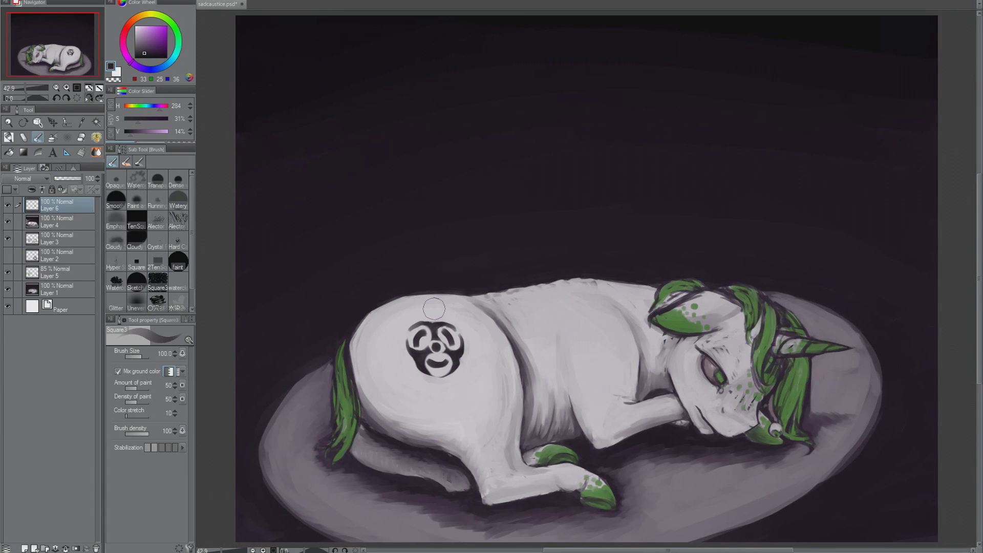
{"action": "key", "text": "e"}
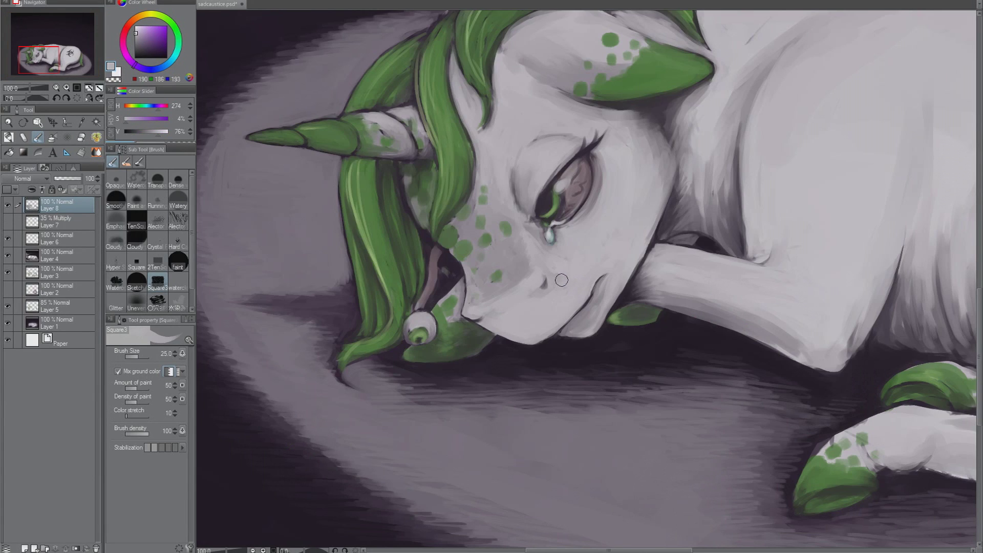
Touch up the muzzle and spotted hind leg with sampled coat tones at brush size 25, and save the drawing
{"action": "left_click", "coordinate": [560, 233], "text": "alt"}
{"action": "left_click", "coordinate": [872, 424], "text": "alt"}
{"action": "left_click_drag", "start_coordinate": [819, 449], "coordinate": [827, 441]}
{"action": "key", "text": "ctrl+s"}
{"action": "left_click", "coordinate": [471, 316], "text": "alt"}
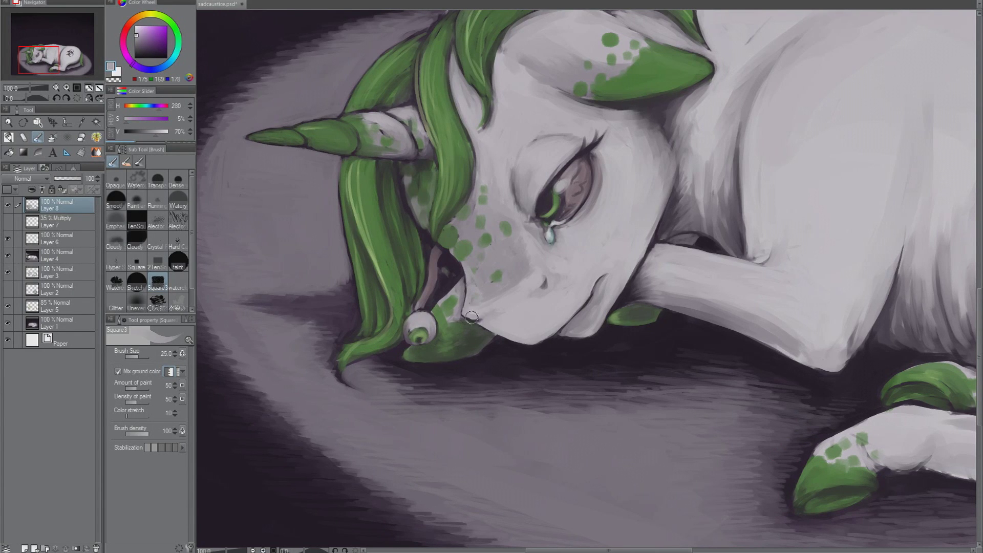